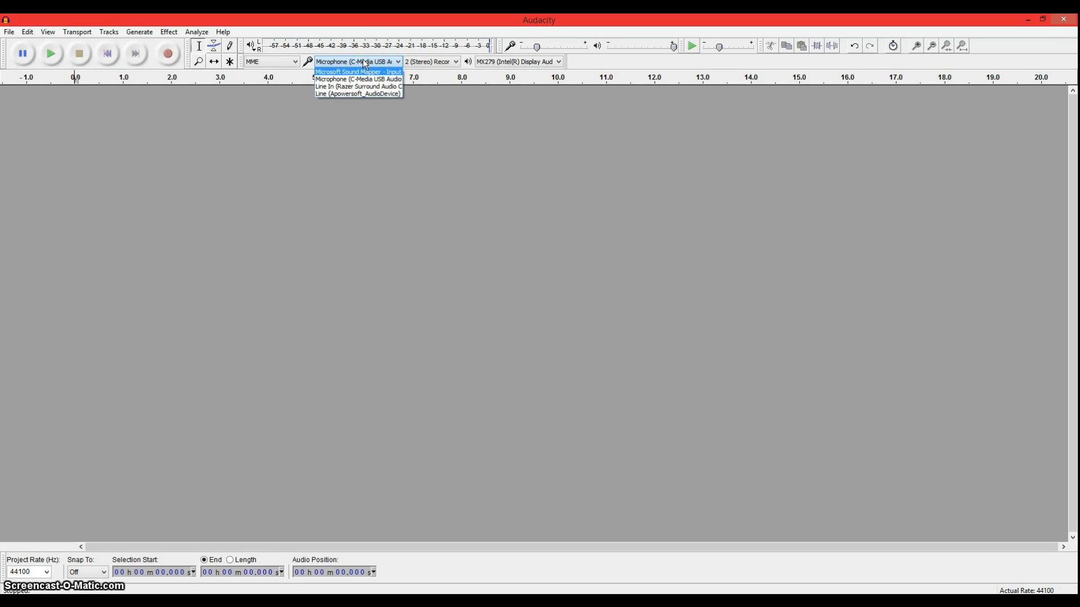
Look through the available recording and playback devices.
click(365, 64)
click(478, 61)
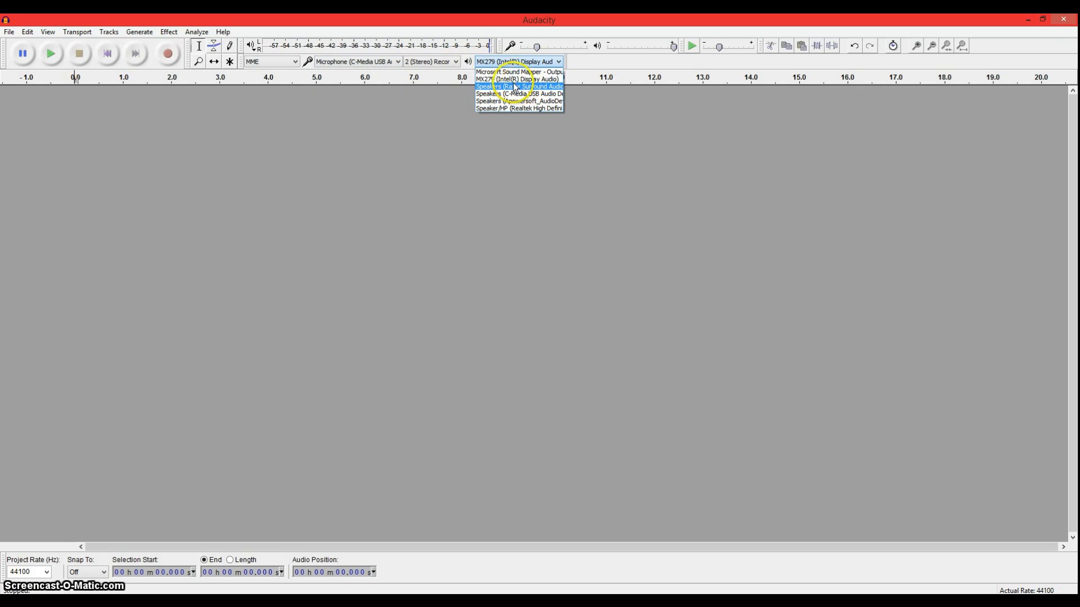
click(493, 60)
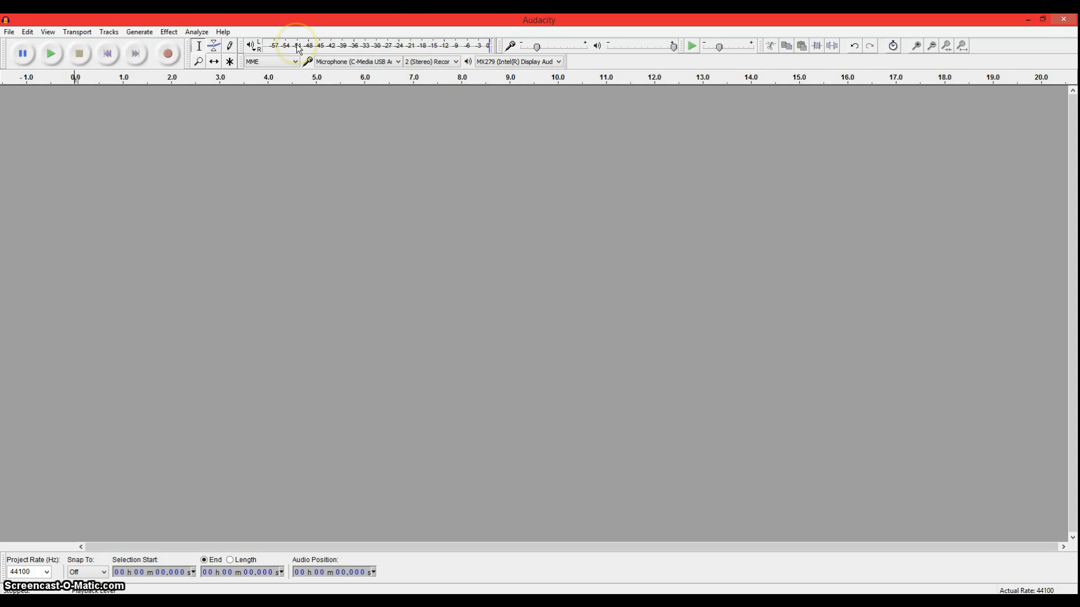
Record a test clip about 3 seconds long and play it back.
click(166, 54)
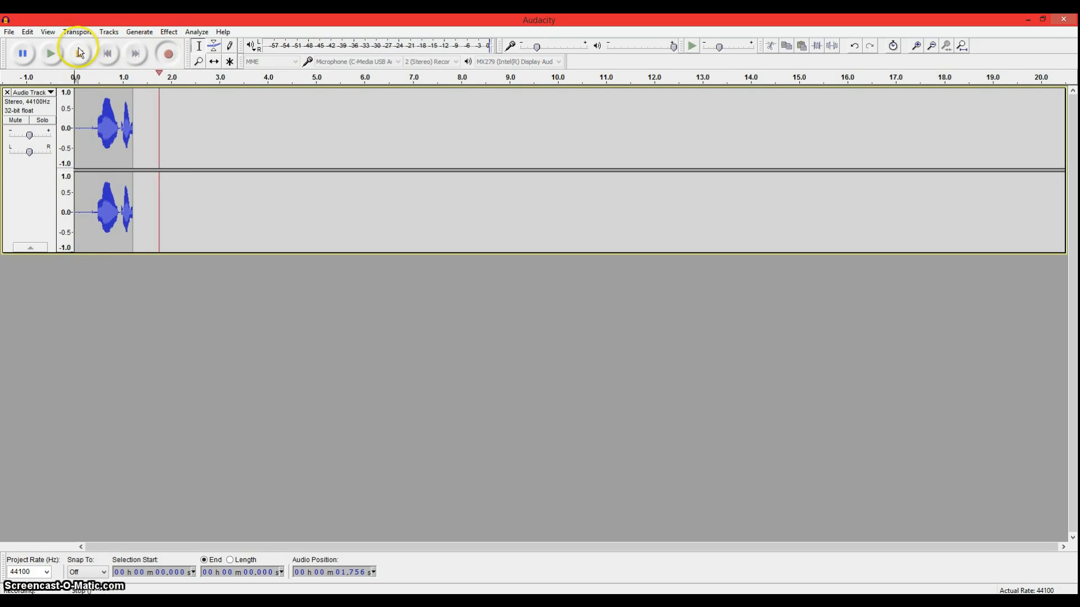
click(79, 53)
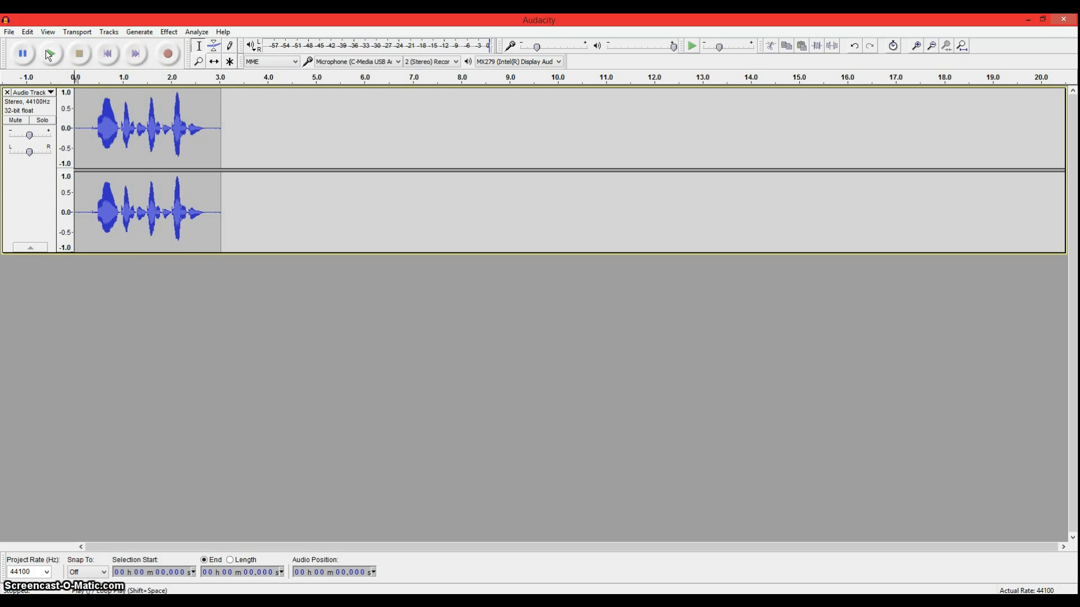
click(47, 52)
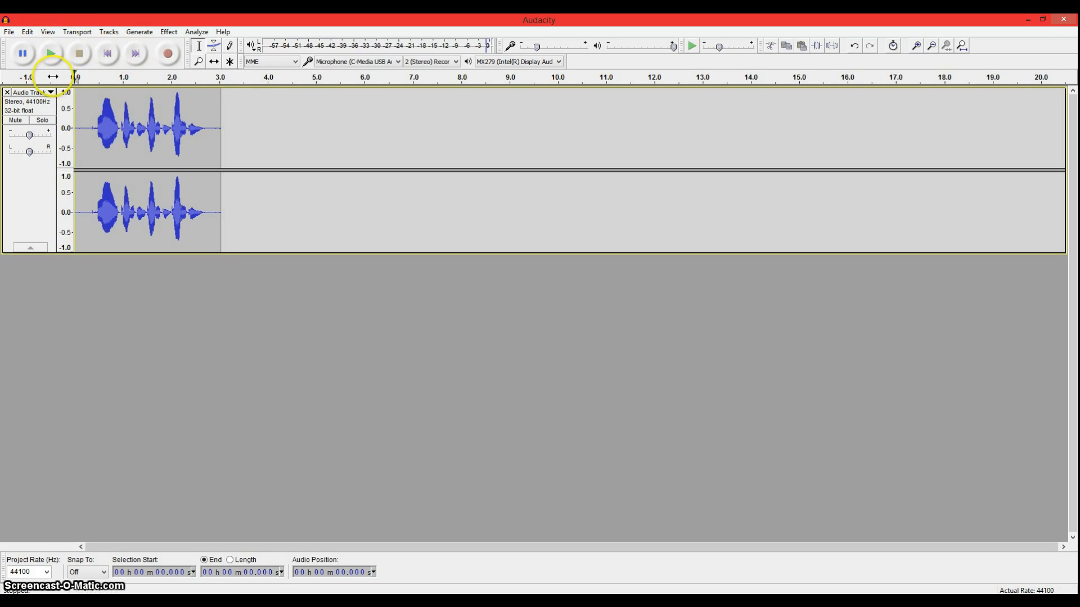
Remove the test track and record a new take about 10.5 seconds long.
click(232, 122)
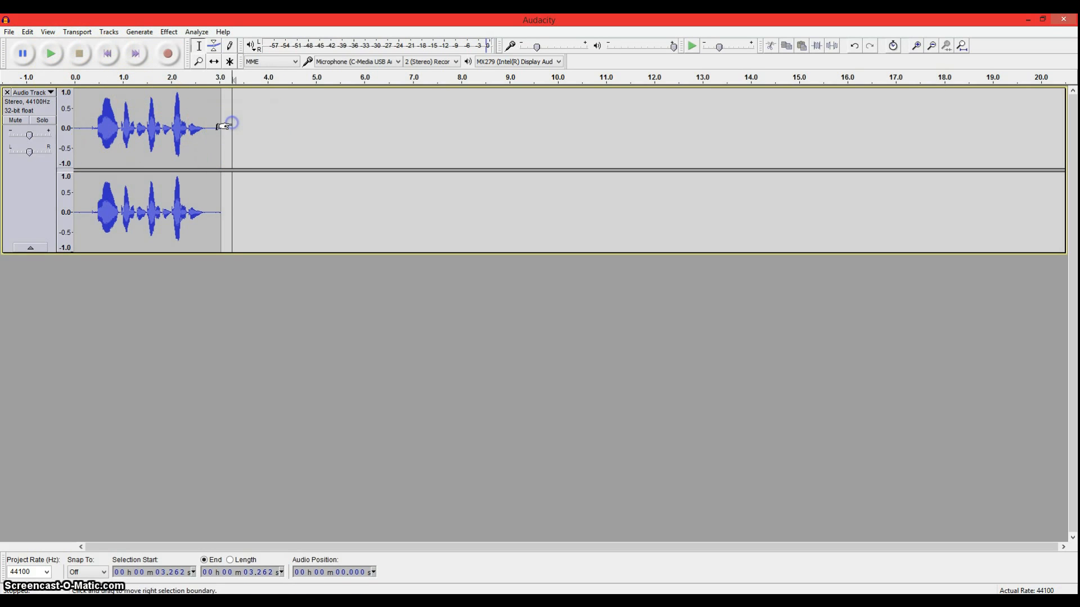
click(6, 94)
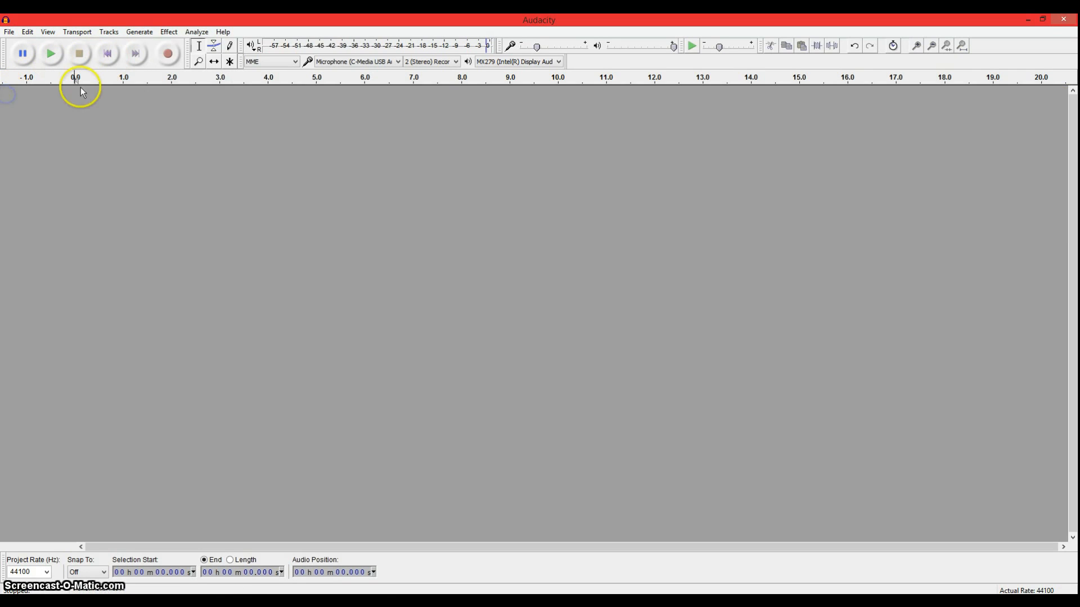
click(162, 54)
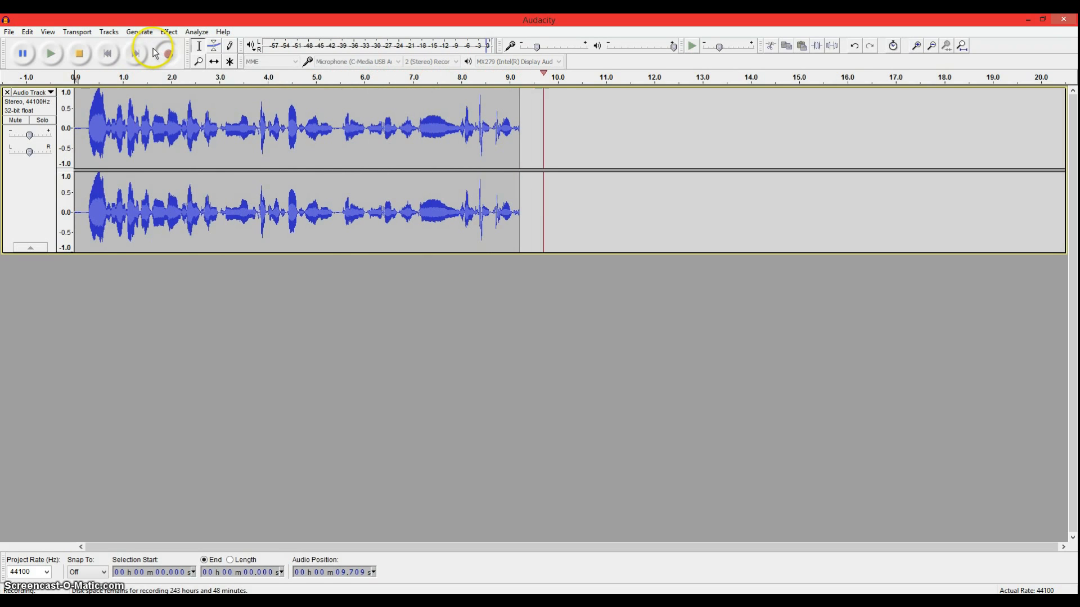
click(80, 53)
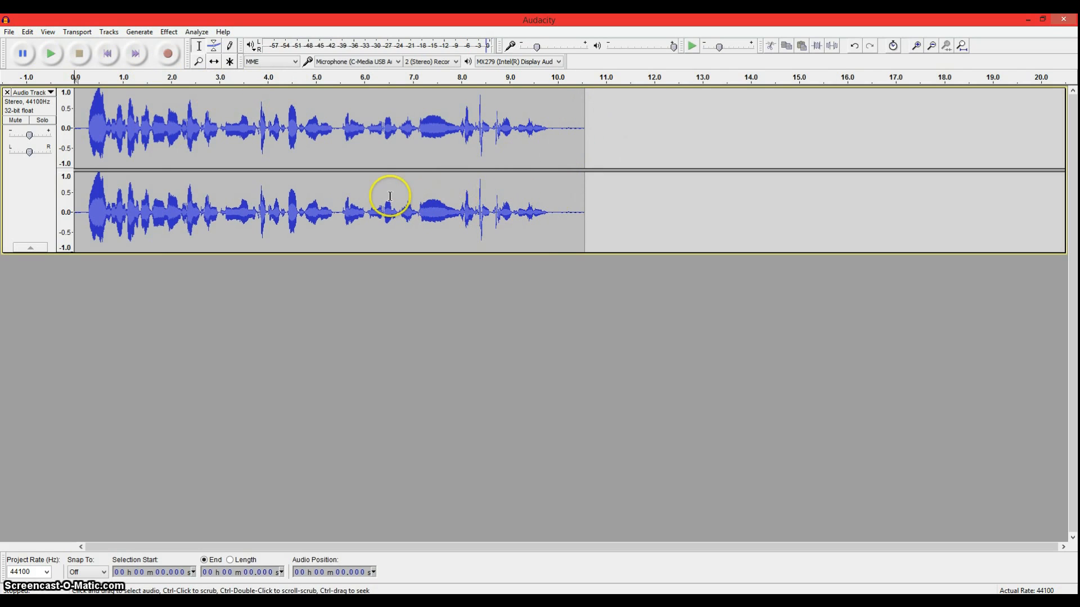
Play the new take from about the 7-second mark.
click(412, 205)
click(33, 54)
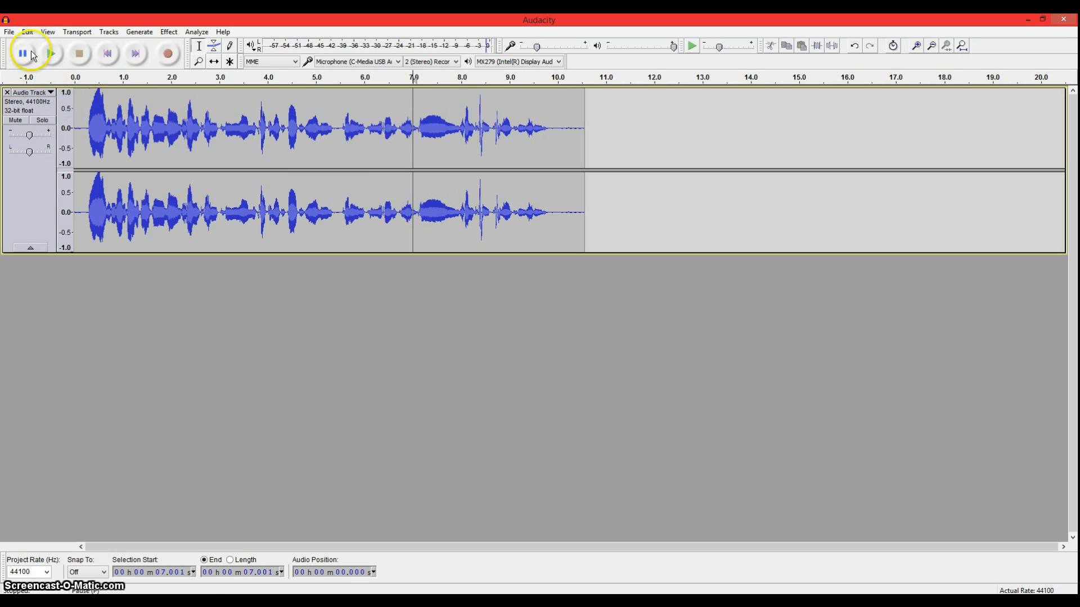
click(50, 54)
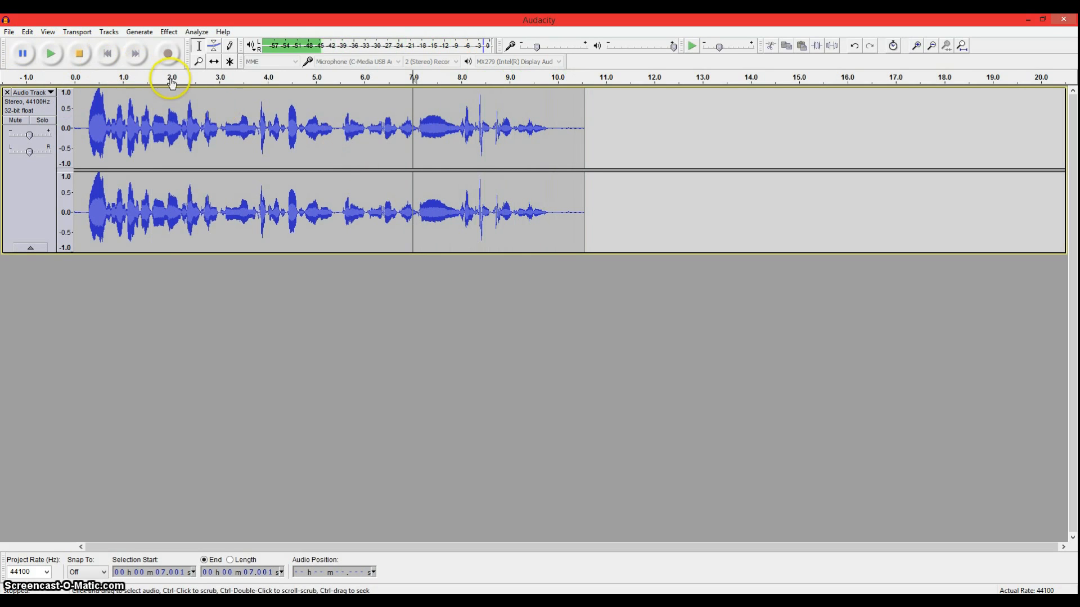
click(108, 54)
Preview the end of the take from about 8.06 s onward and delete that part.
drag(464, 203, 711, 219)
click(51, 53)
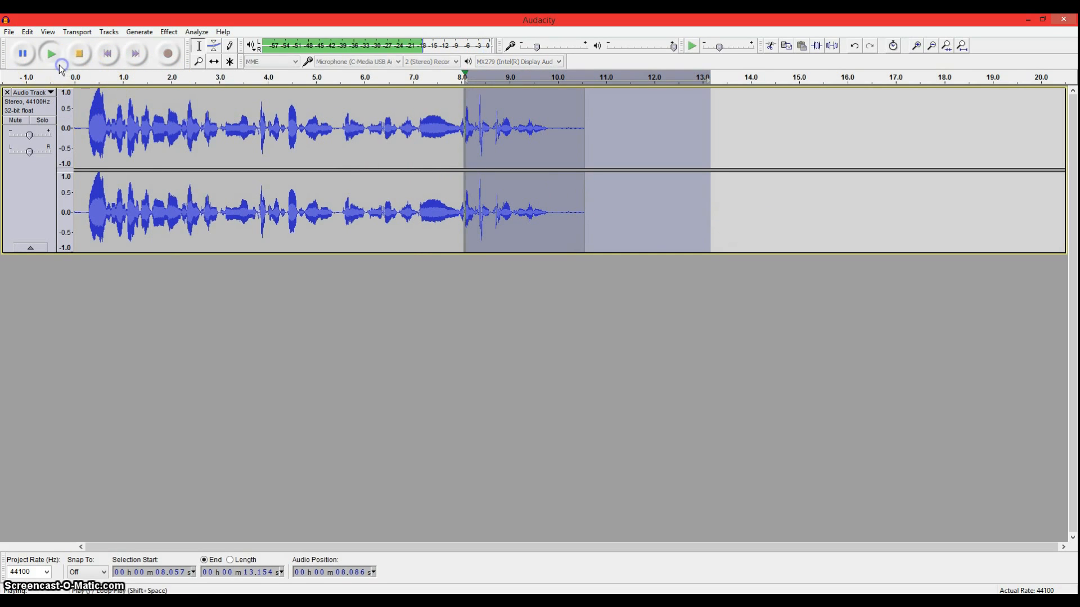
click(84, 54)
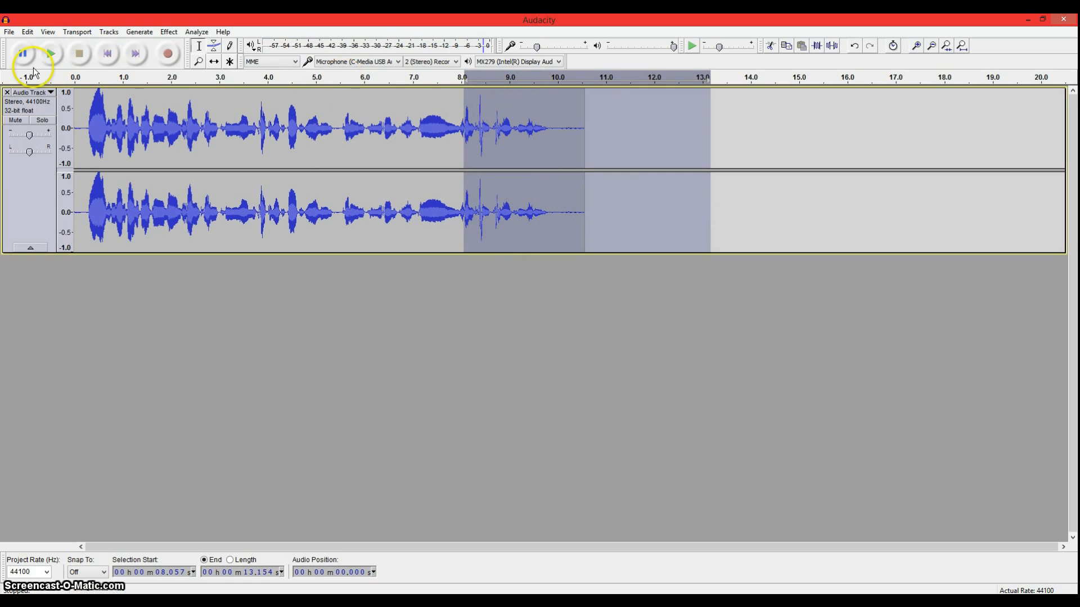
click(13, 32)
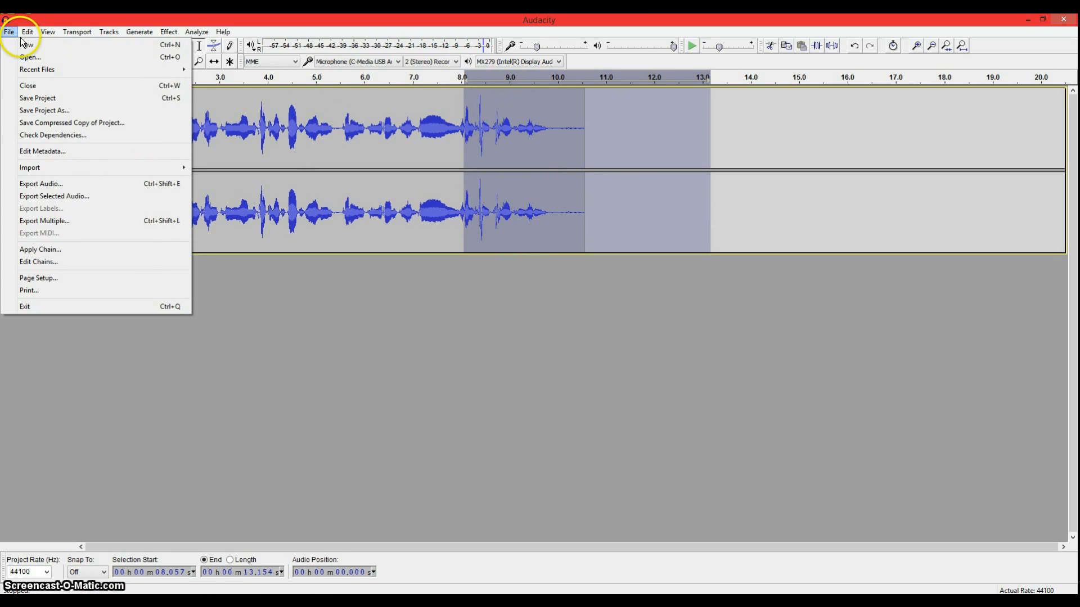
mouse_move(27, 32)
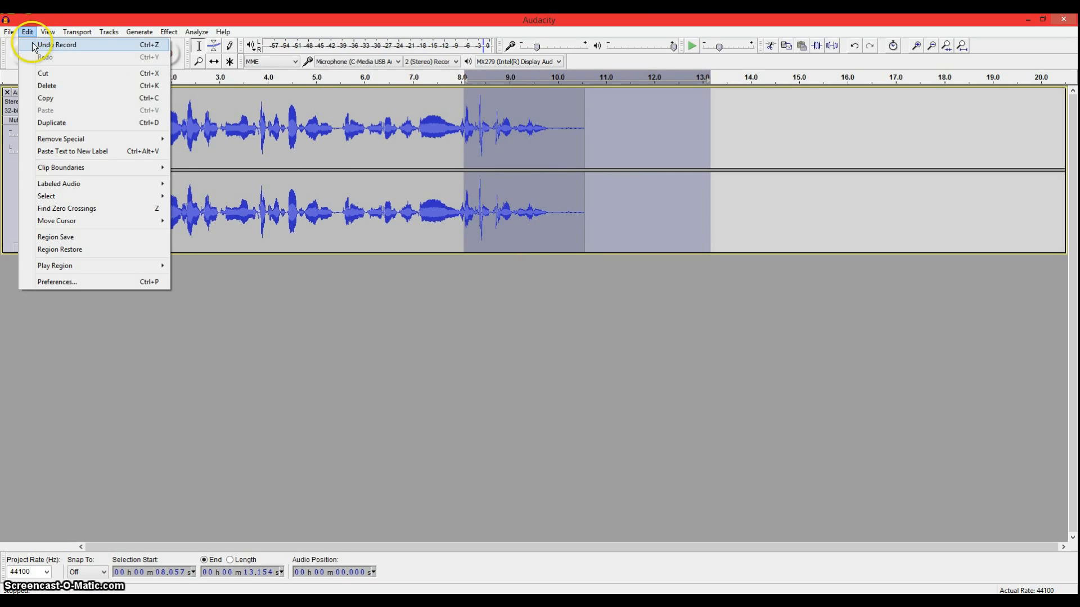
click(49, 89)
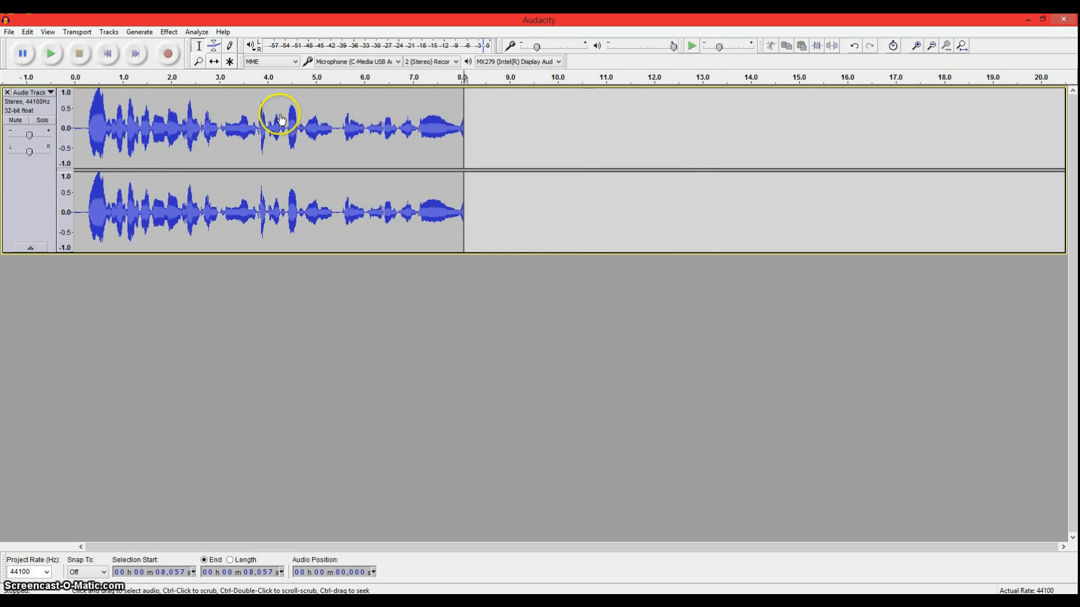
Play the trimmed take from about 6.8 s to check the cut.
click(173, 63)
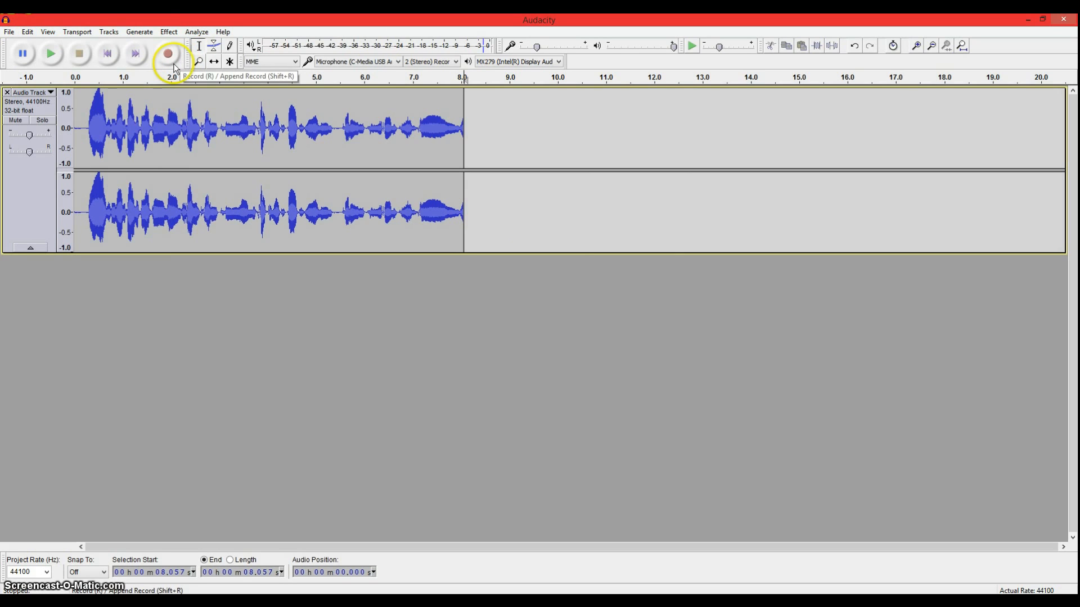
click(405, 210)
click(17, 63)
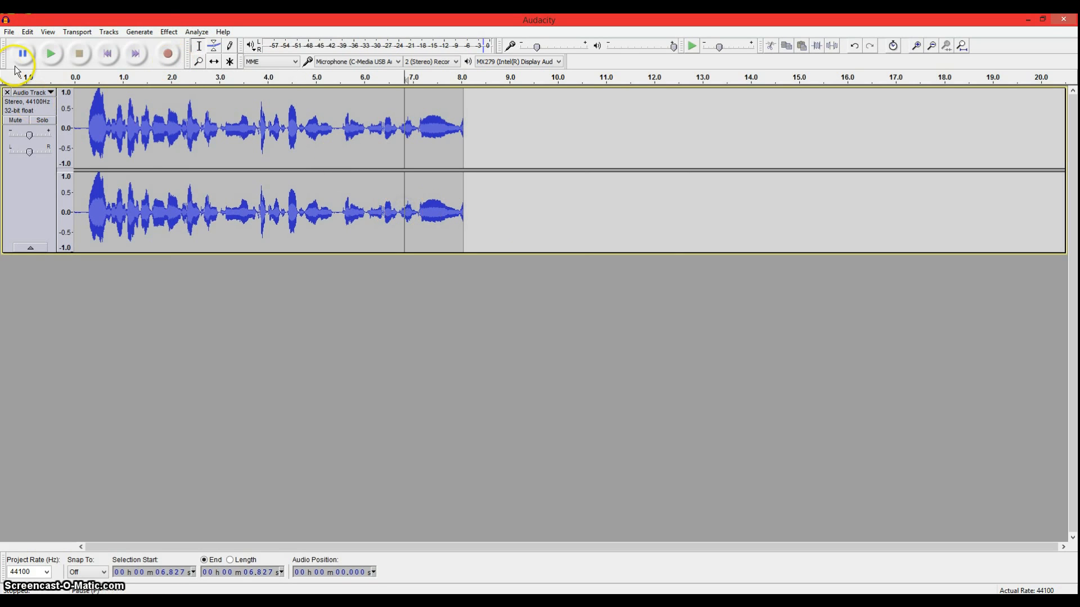
click(56, 52)
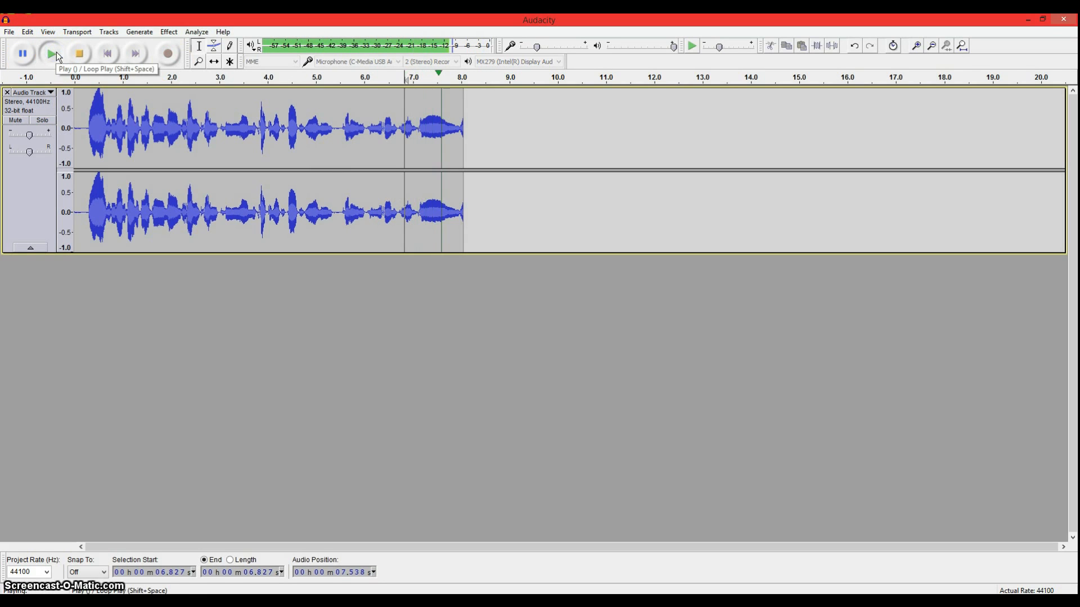
Record a replacement ending on a new track, starting at the end of the first clip at 8.057 s.
click(466, 192)
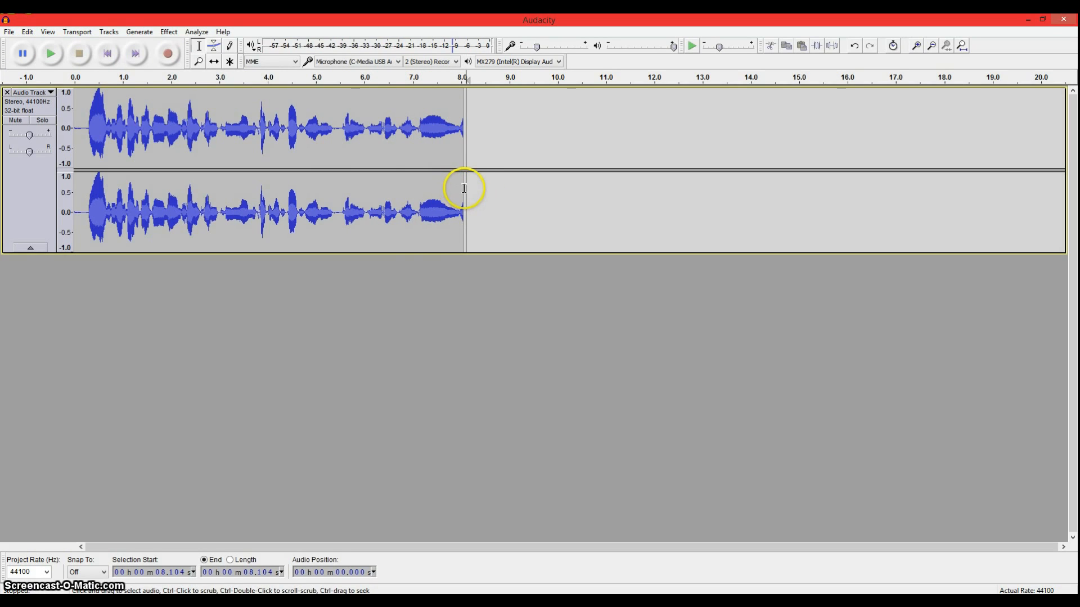
click(464, 188)
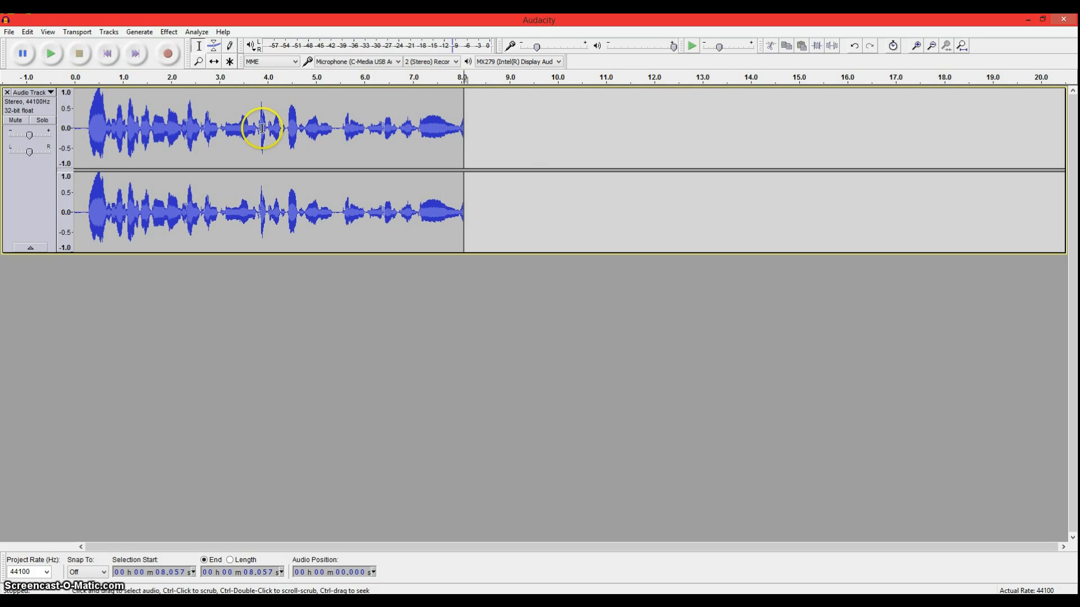
click(172, 57)
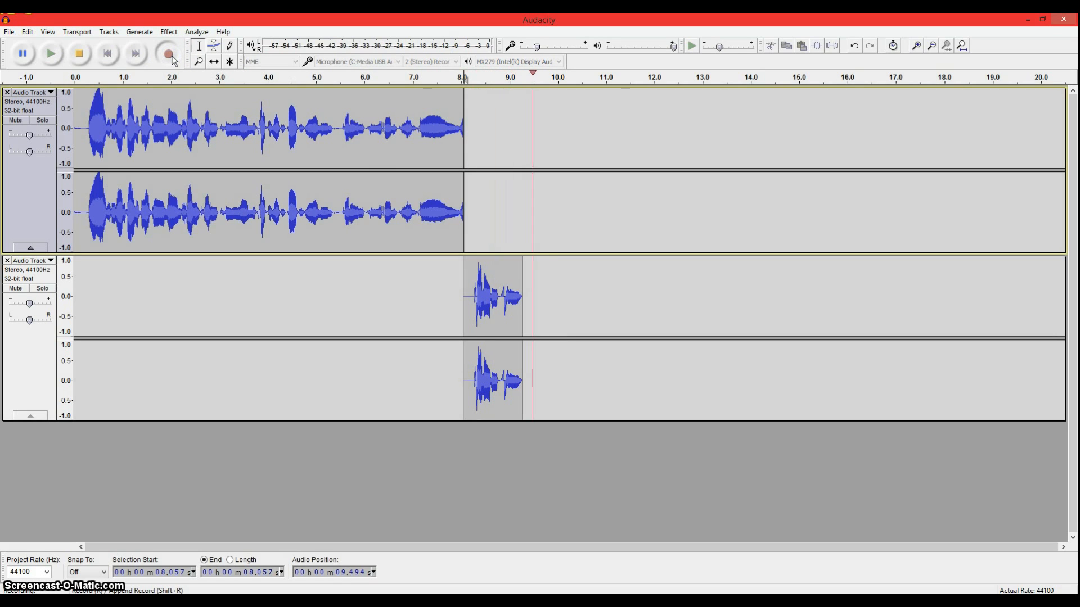
click(83, 64)
click(78, 58)
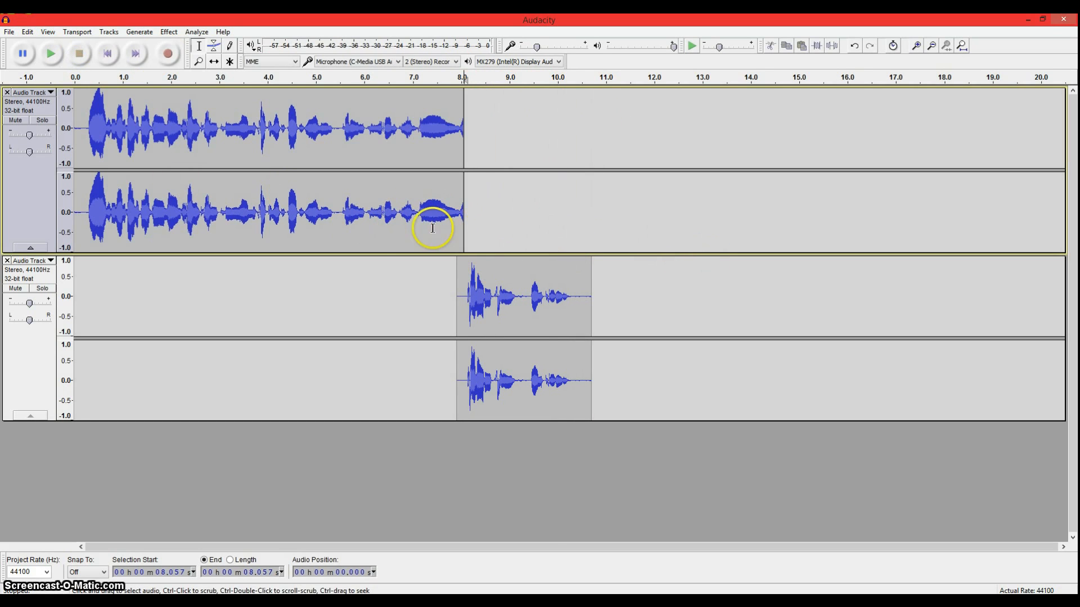
Play both tracks from about 6.9 s to check the transition into the replacement ending.
click(409, 213)
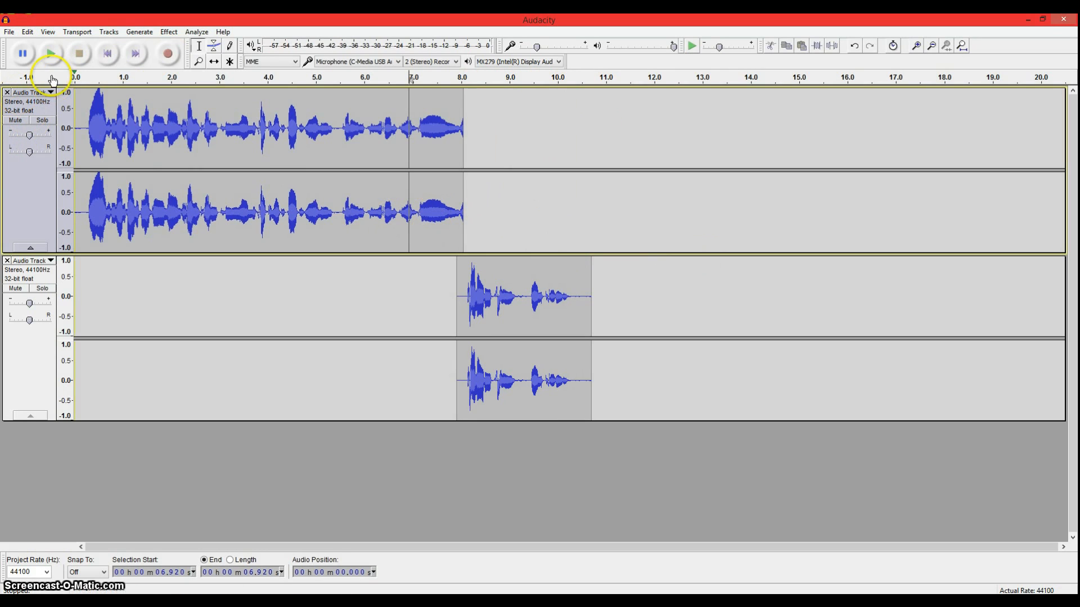
click(57, 59)
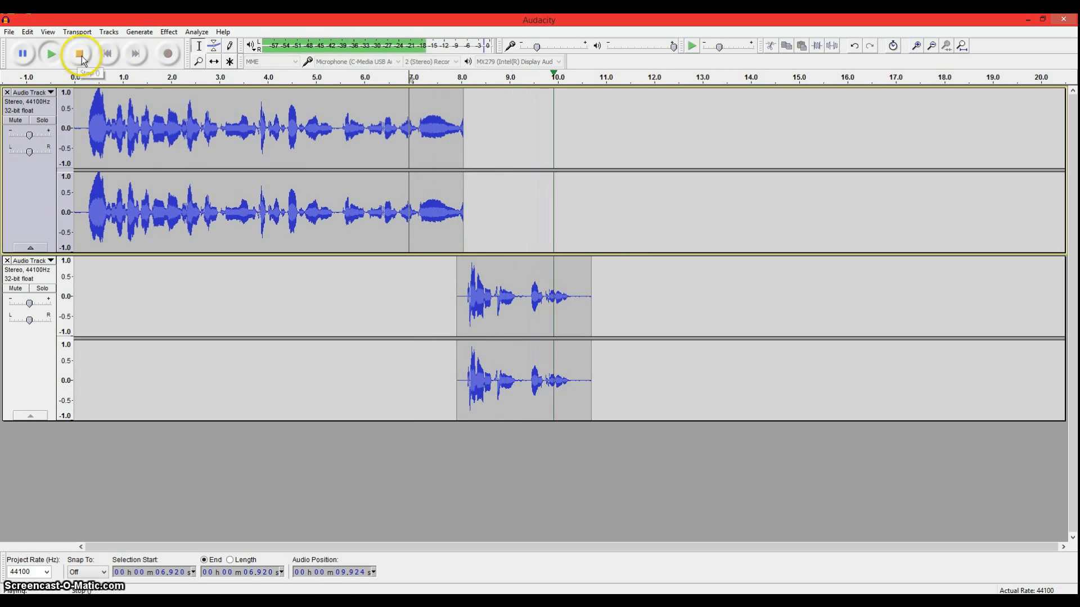
click(81, 58)
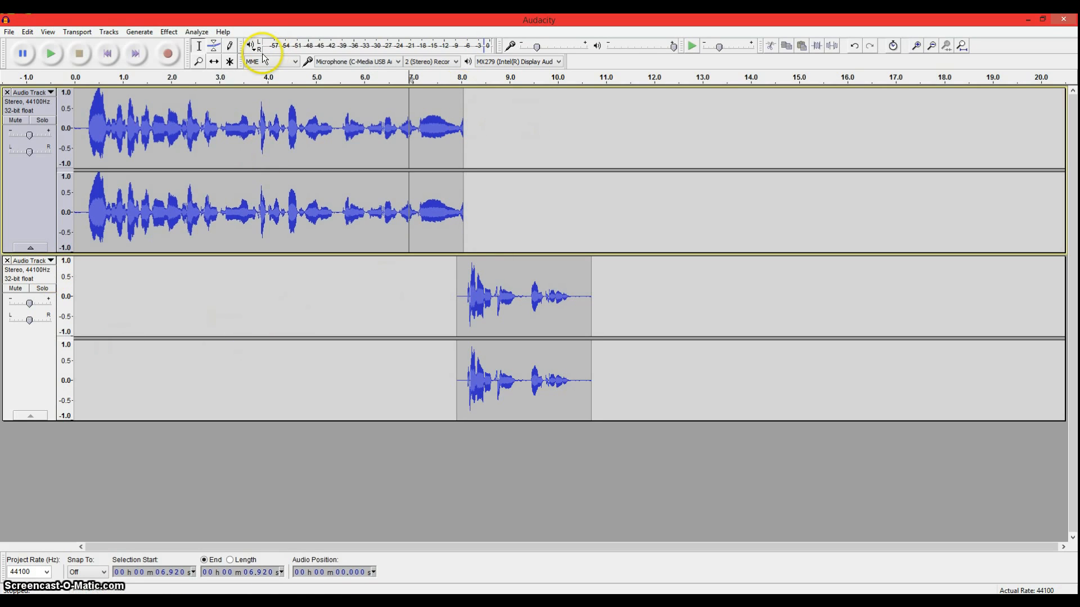
Move the replacement clip onto the first track, directly after the original clip, with the Time Shift tool.
click(214, 63)
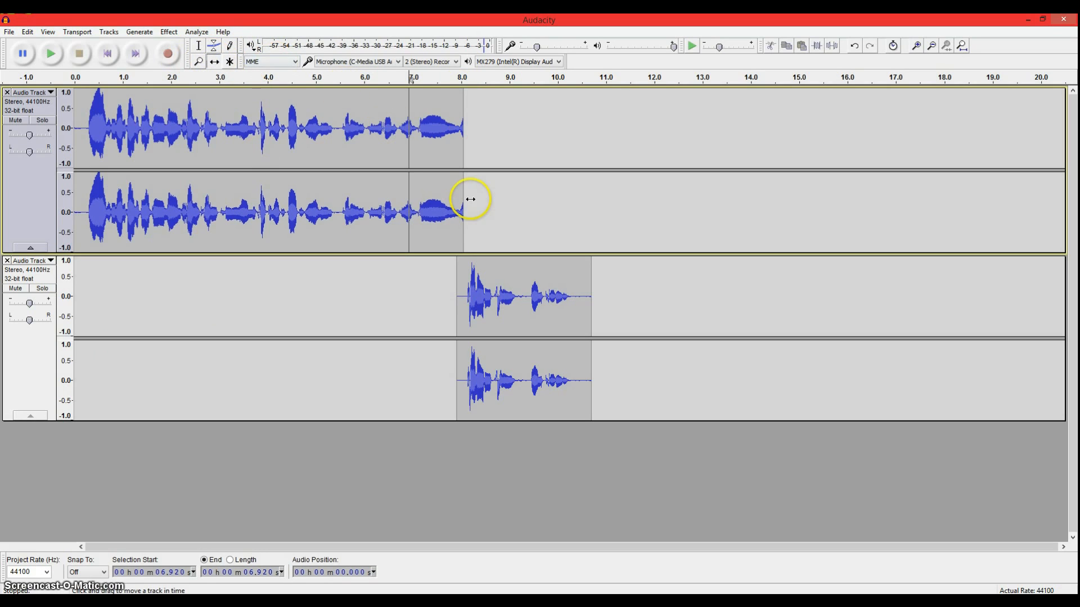
drag(502, 315, 499, 191)
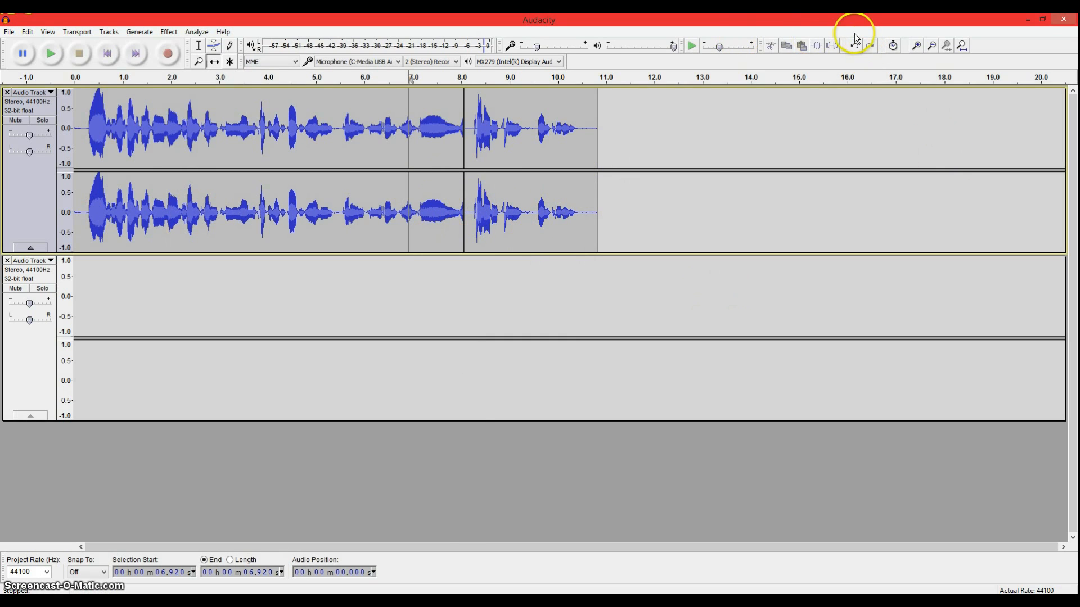
Delete the silence from about 8.07 to 8.27 s after the clip join and remove the empty second track.
click(917, 46)
click(916, 46)
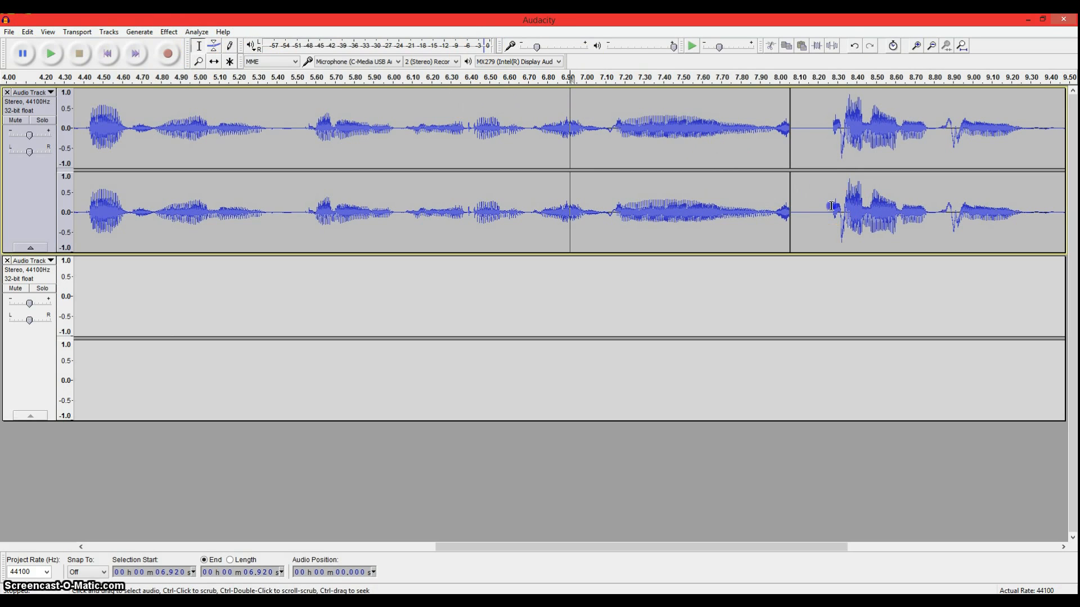
drag(830, 205, 793, 202)
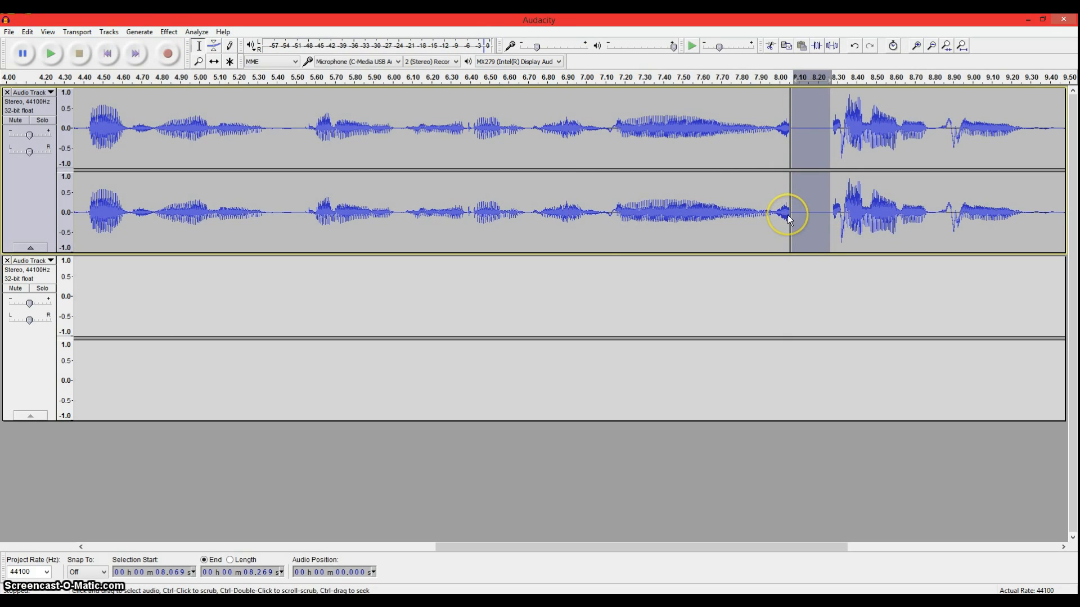
key(Delete)
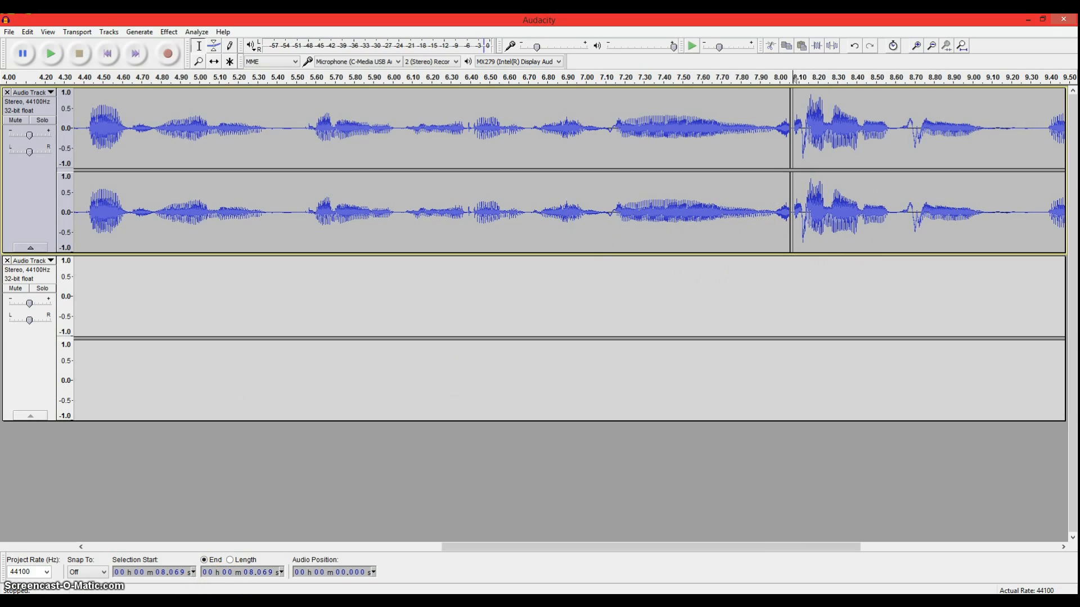
click(7, 261)
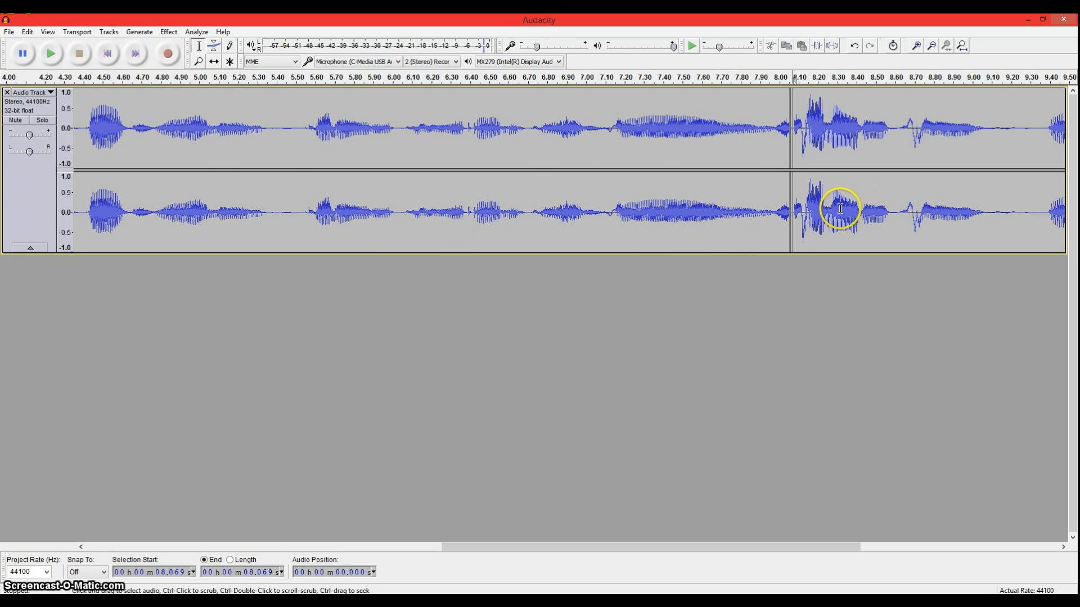
Delete the trailing silence from about 10.228 s to the end of the replacement clip.
drag(536, 542, 872, 494)
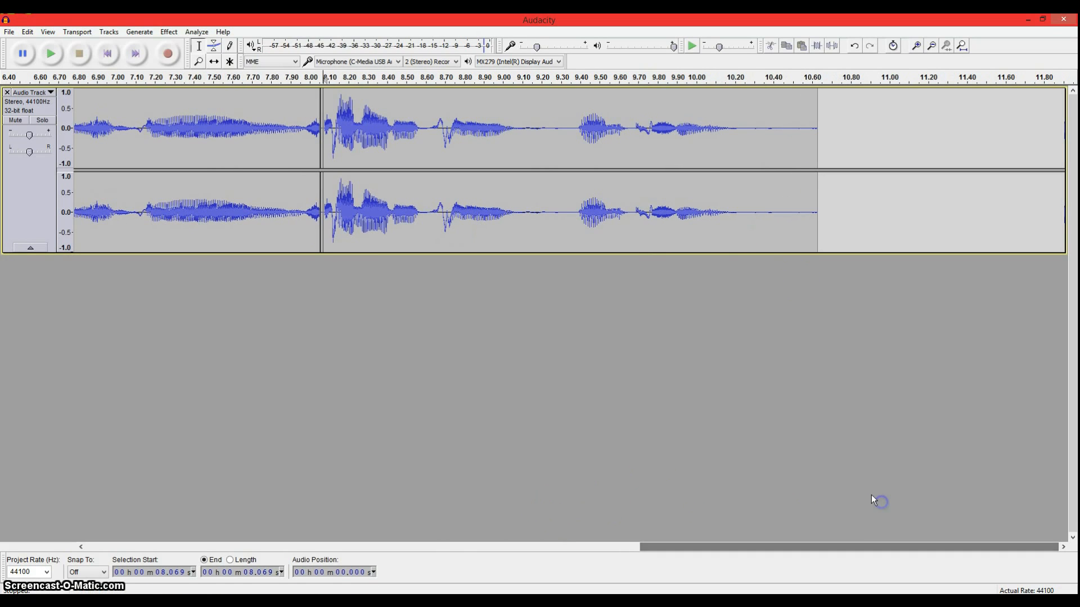
click(820, 222)
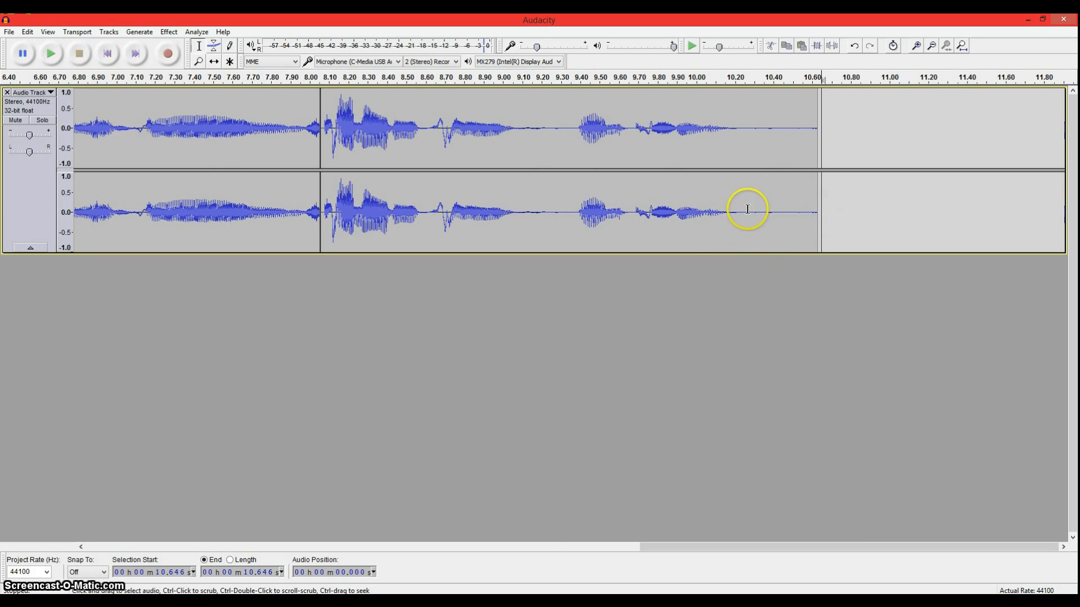
drag(739, 215, 900, 213)
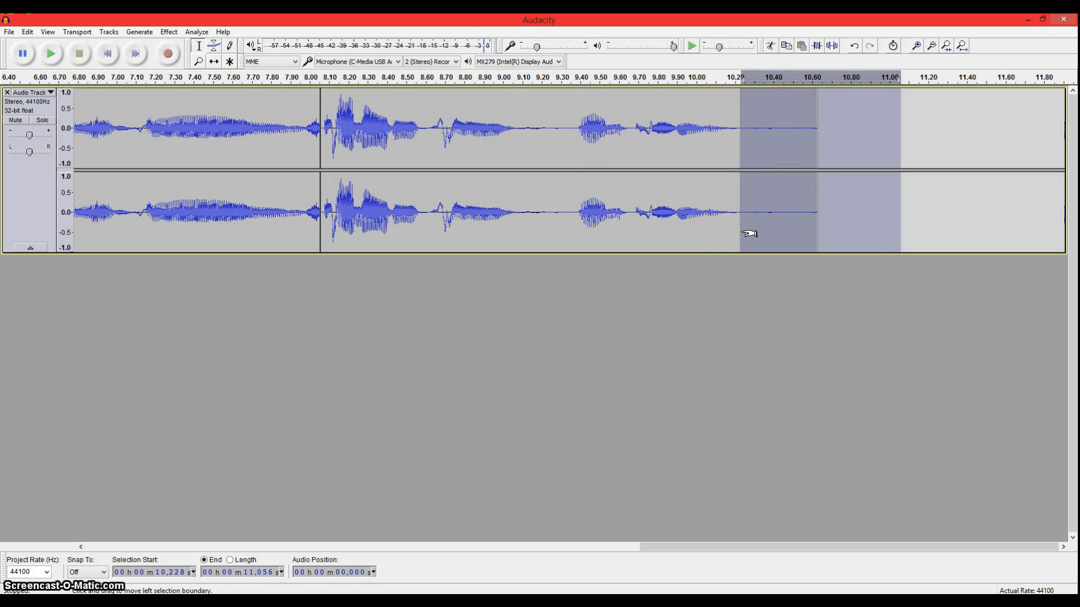
key(Delete)
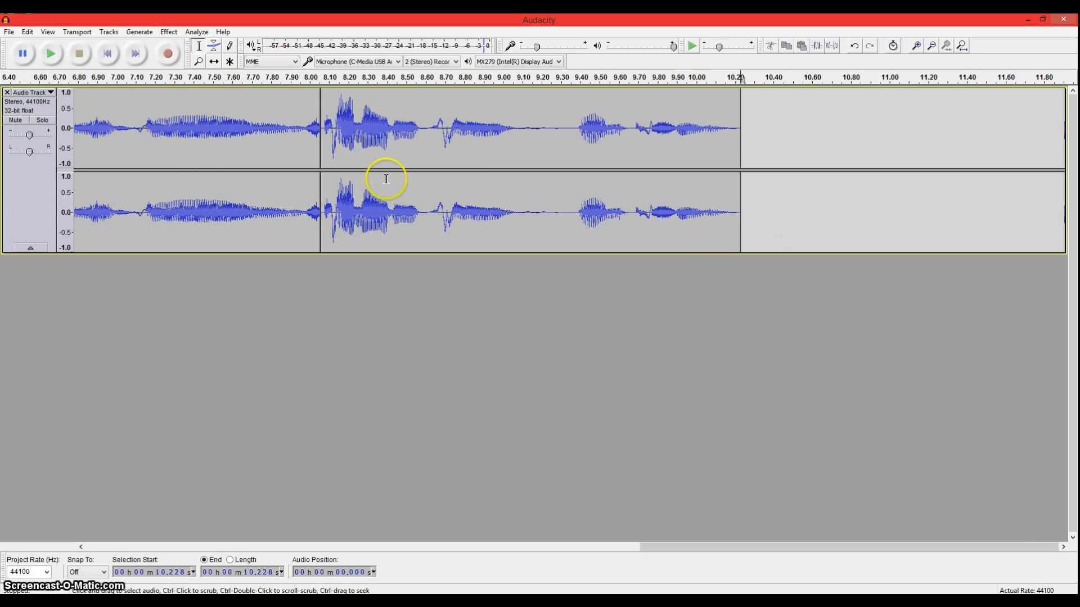
Export the edited audio as adaf in WAV (Microsoft) signed 16-bit PCM format.
drag(668, 547, 536, 547)
click(11, 33)
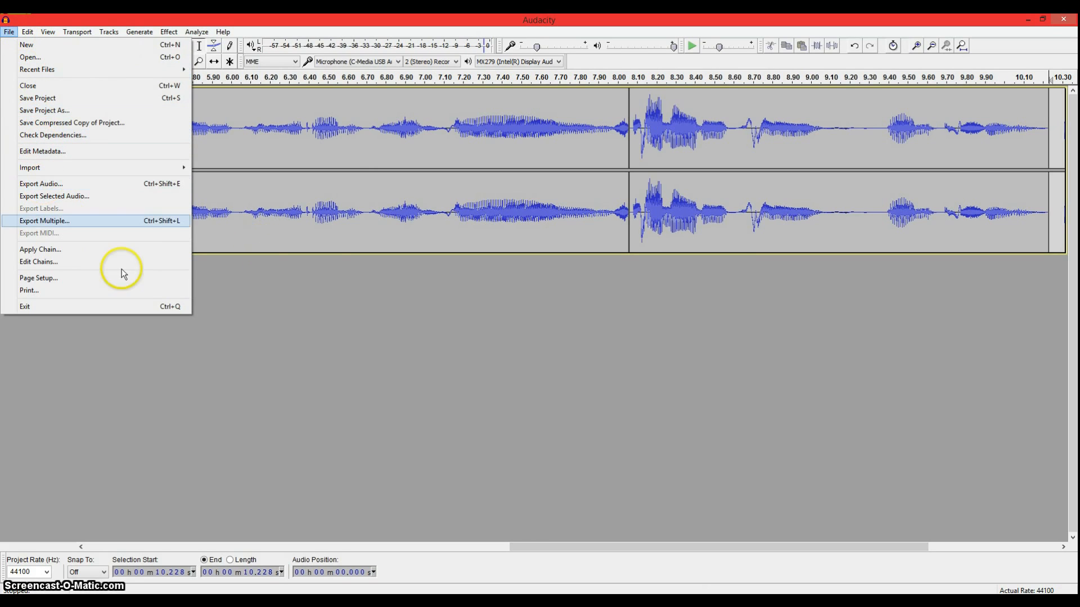
click(100, 188)
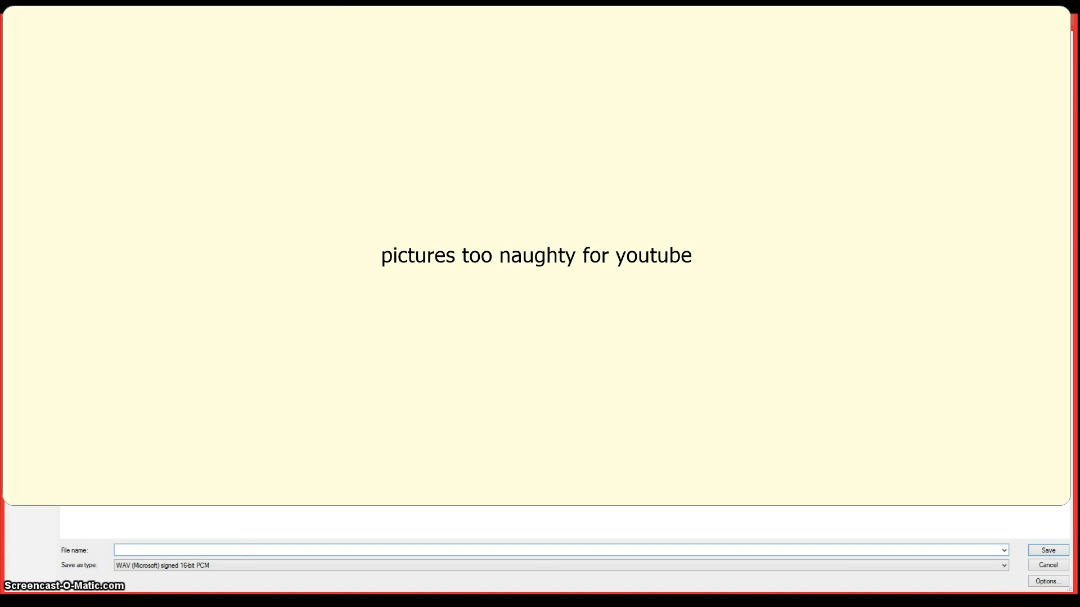
click(981, 554)
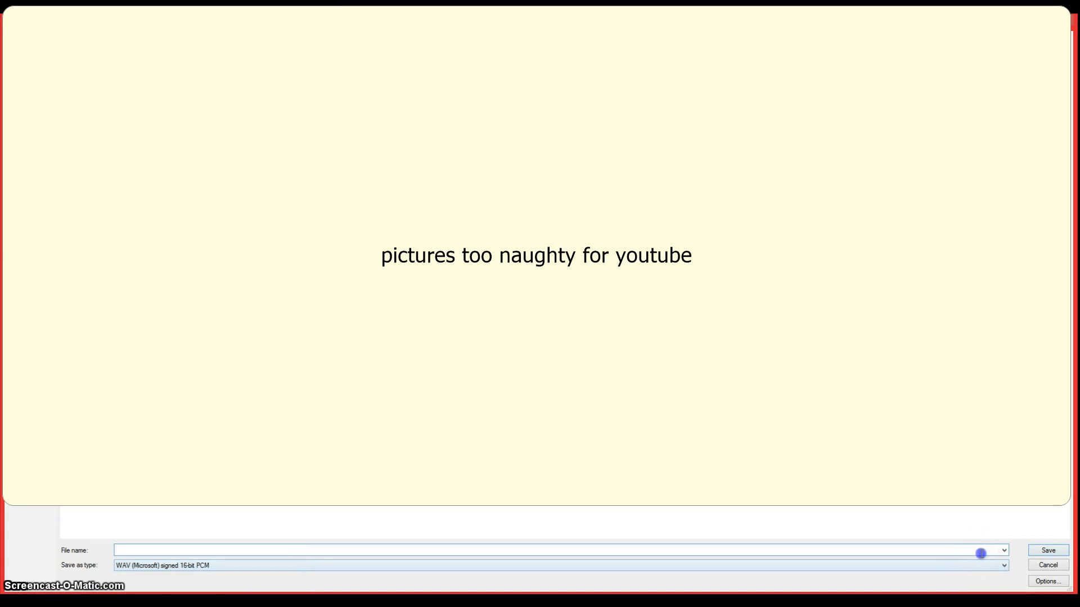
text(adaf)
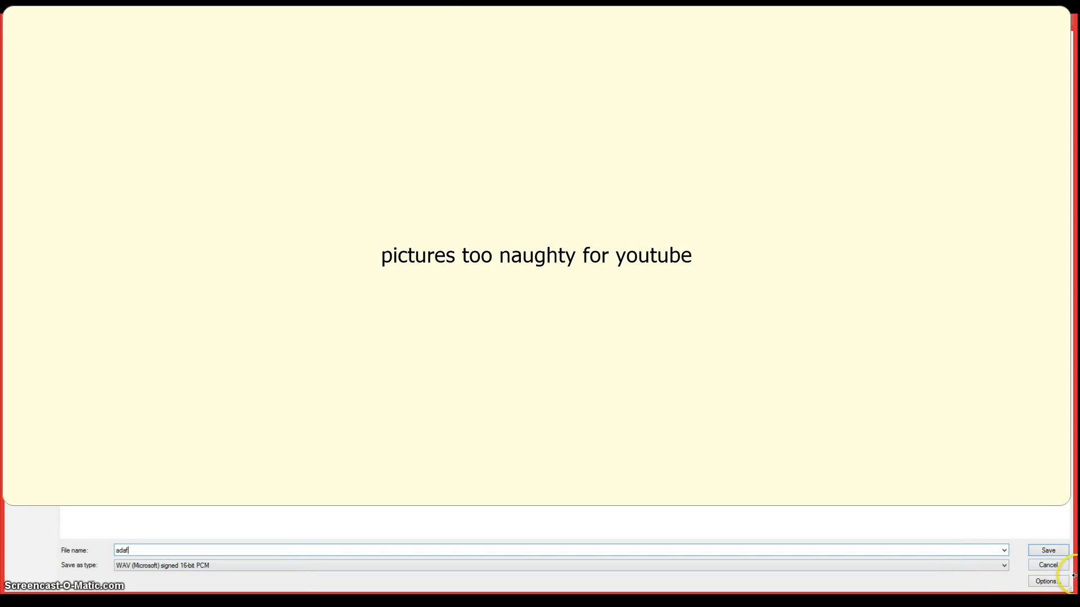
click(1048, 552)
click(1049, 544)
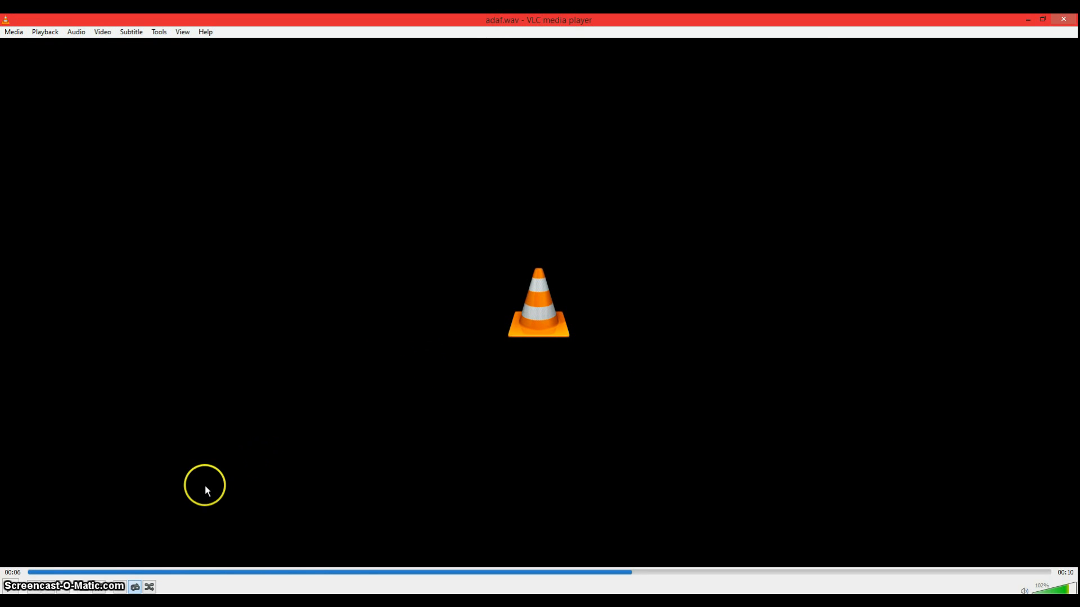
Check the exported adaf.wav in VLC media player by replaying it from near the beginning, and stop playback.
click(12, 587)
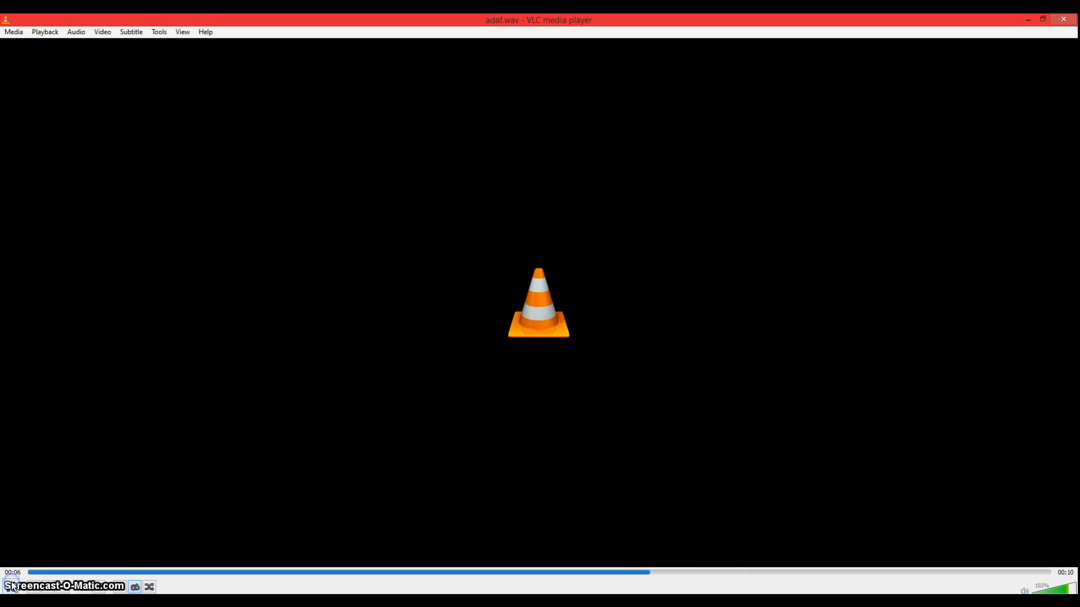
click(39, 572)
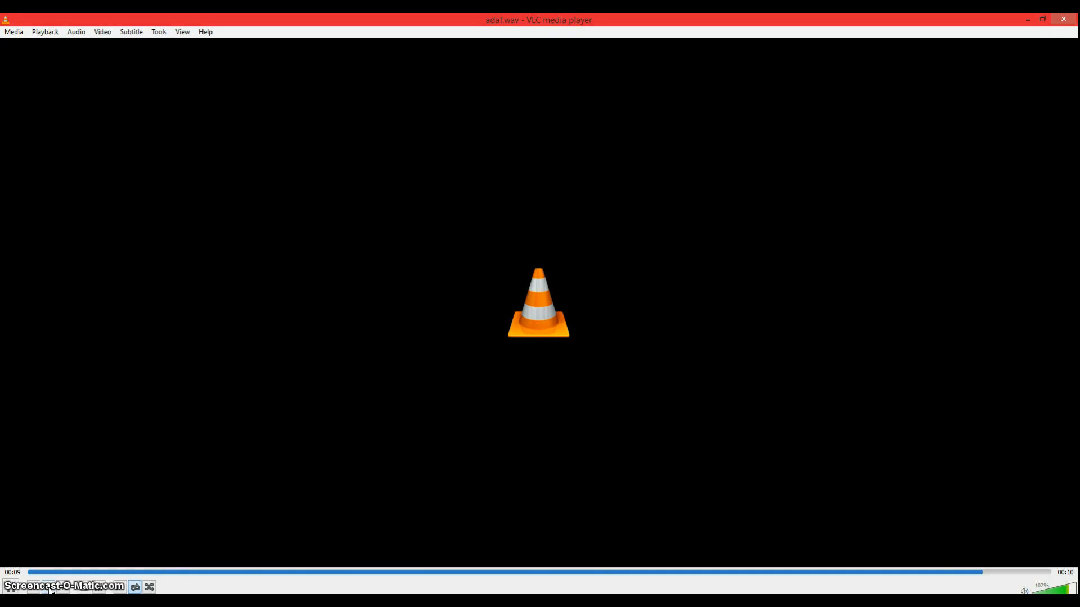
click(49, 588)
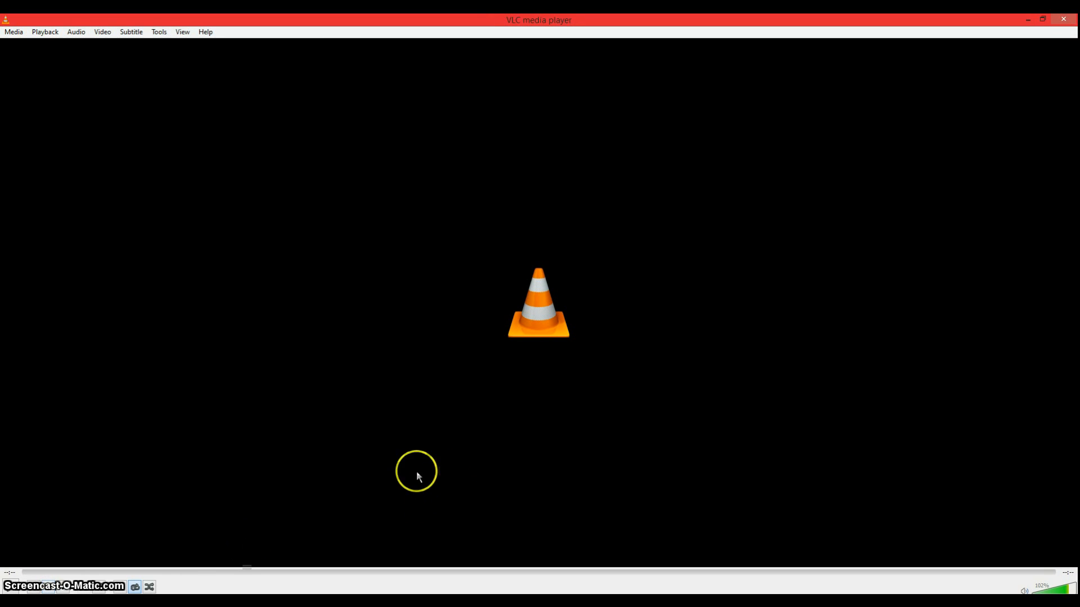